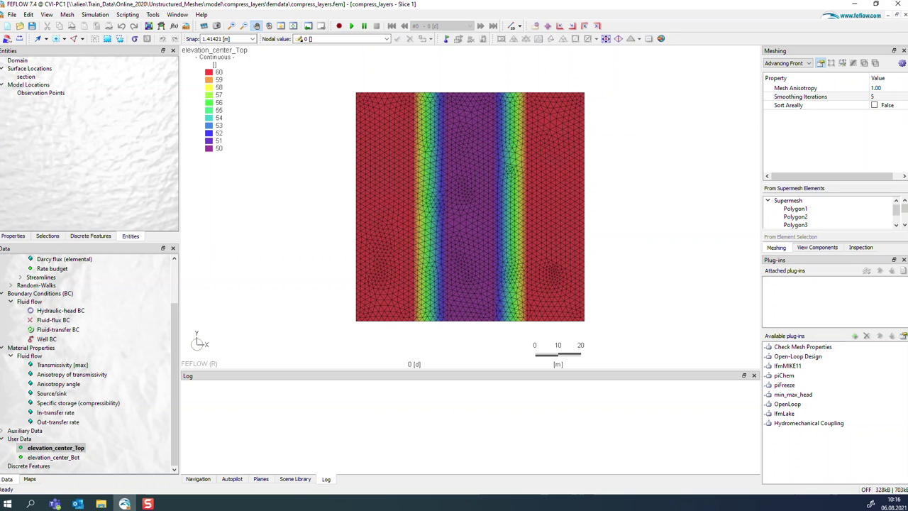
Step: Plot elevation_center_Top and elevation_center_Bot along the section line in a slice data-trace view, and close the view after inspecting it
right_click(20, 438)
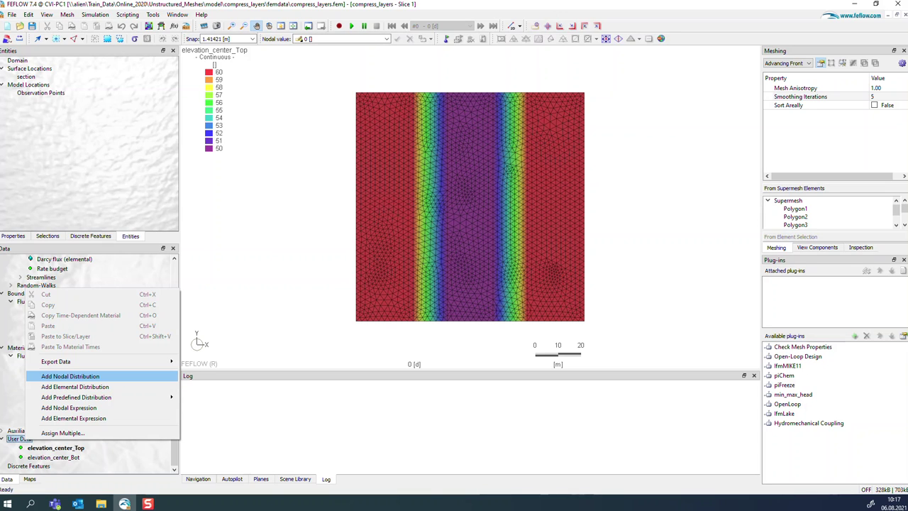
key("Escape")
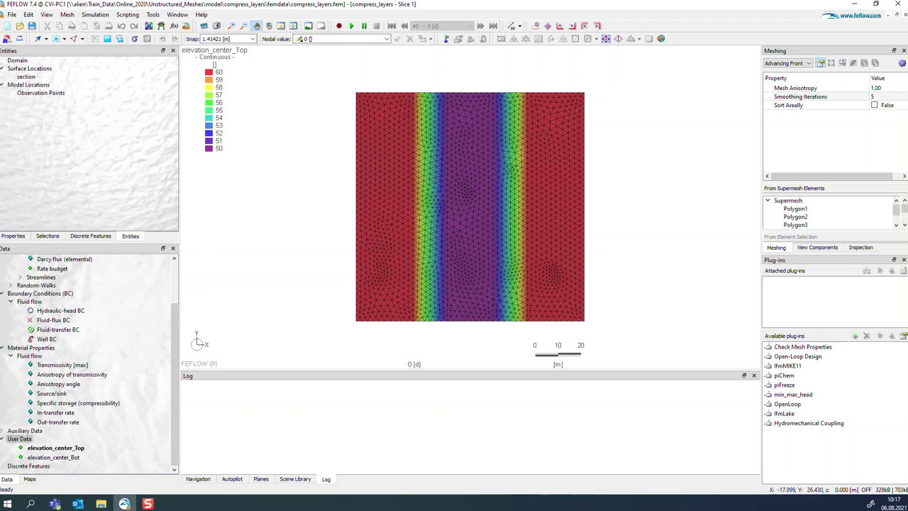
mouse_move(56, 77)
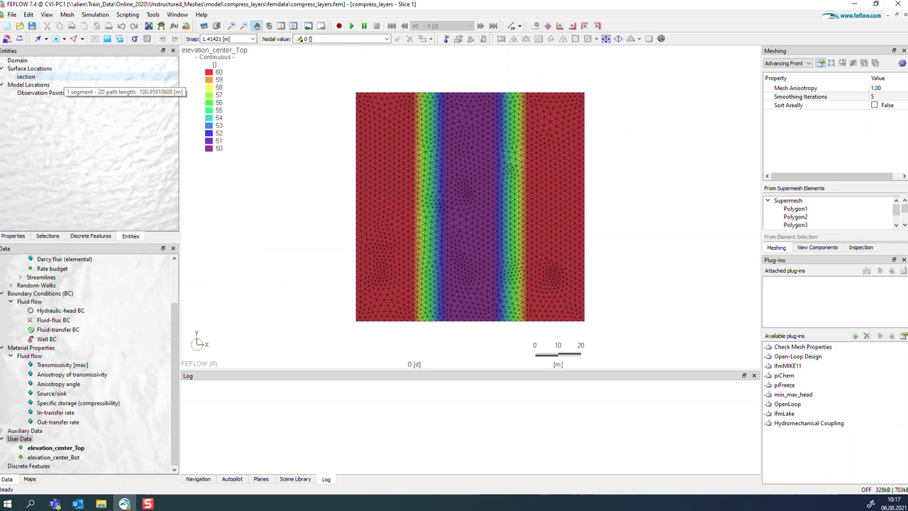
right_click(62, 78)
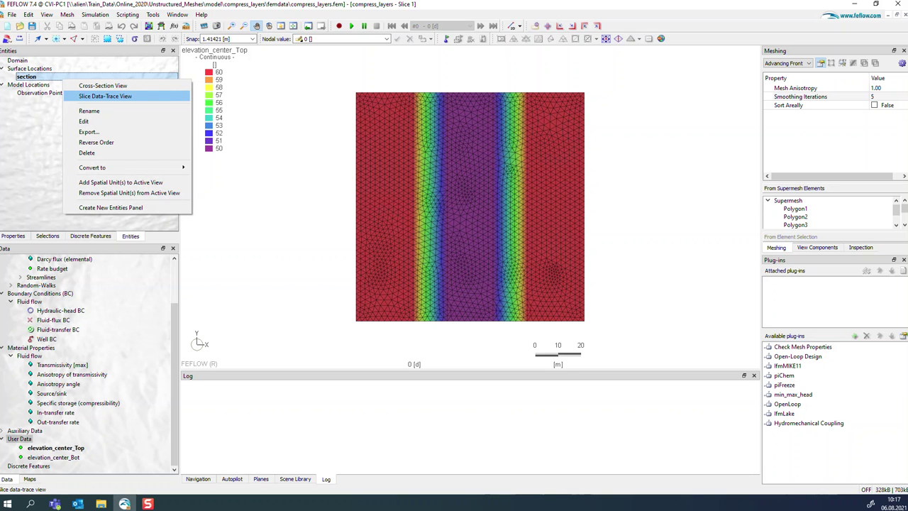
left_click(105, 96)
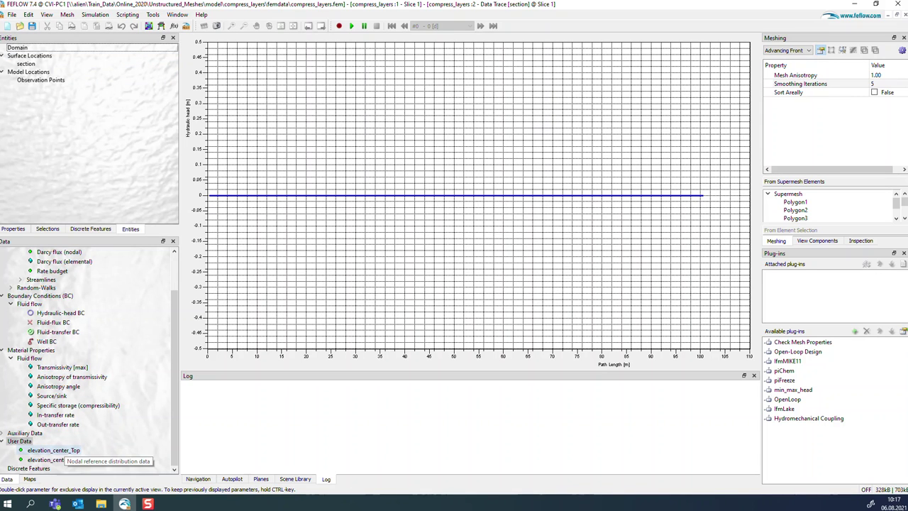
double_click(53, 449)
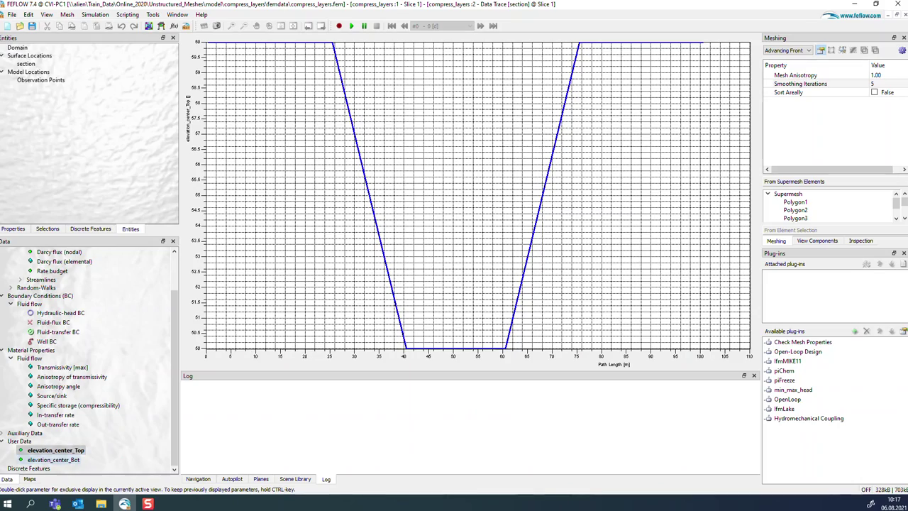
double_click(53, 458)
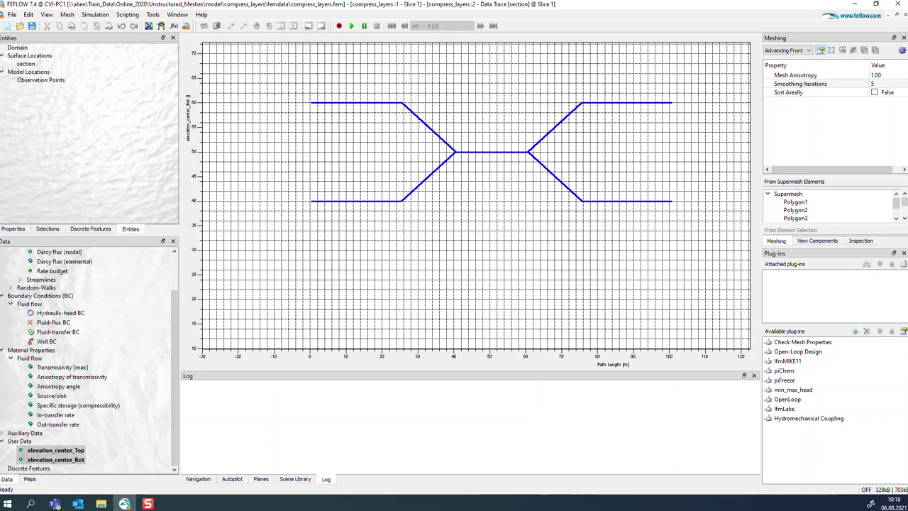
key("ctrl+F4")
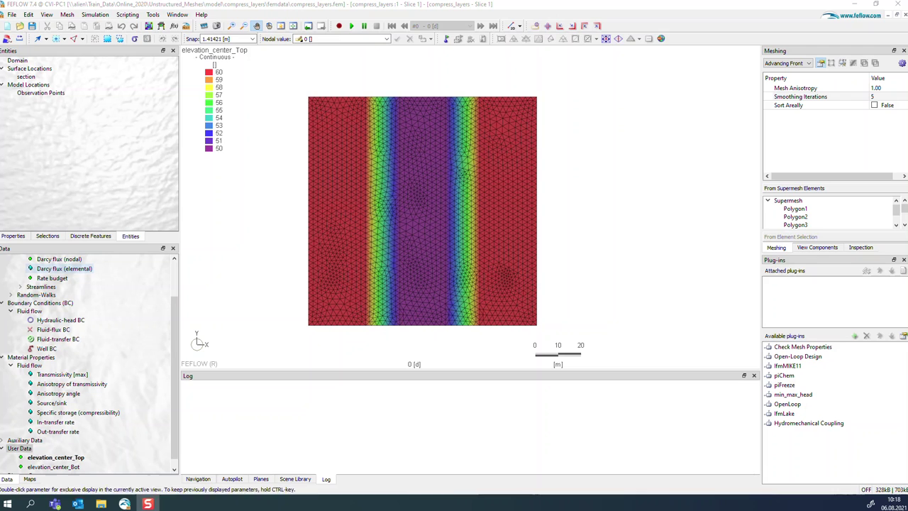
Step: Run the compress_layers macro in the 3D Layer configurator and inspect the resulting layer geometry
left_click(28, 14)
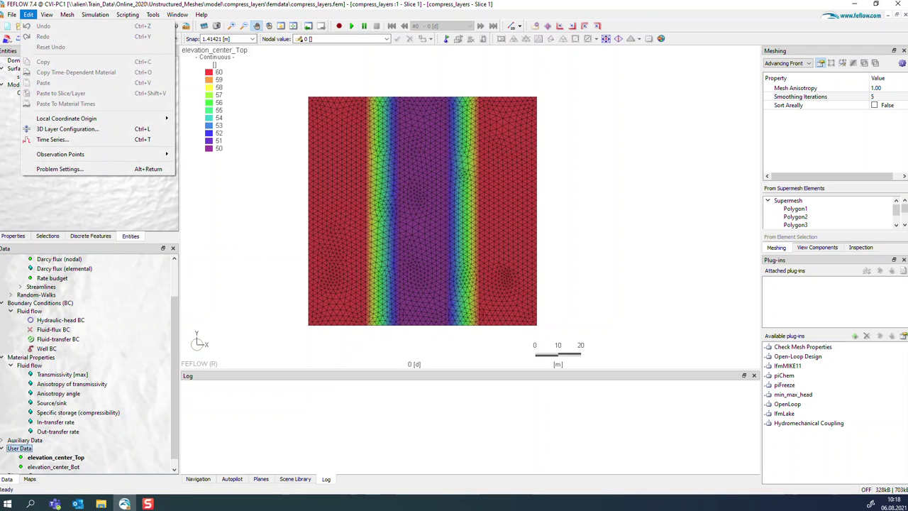
left_click(68, 129)
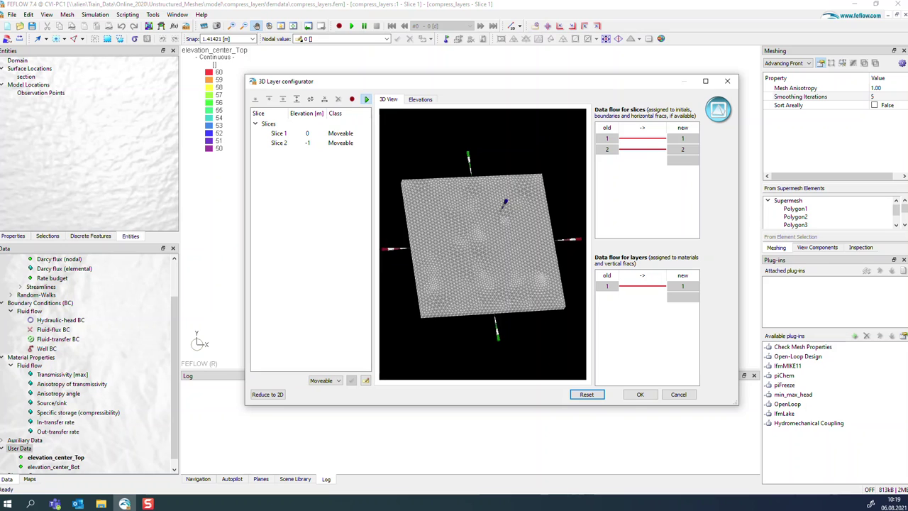
left_click(365, 100)
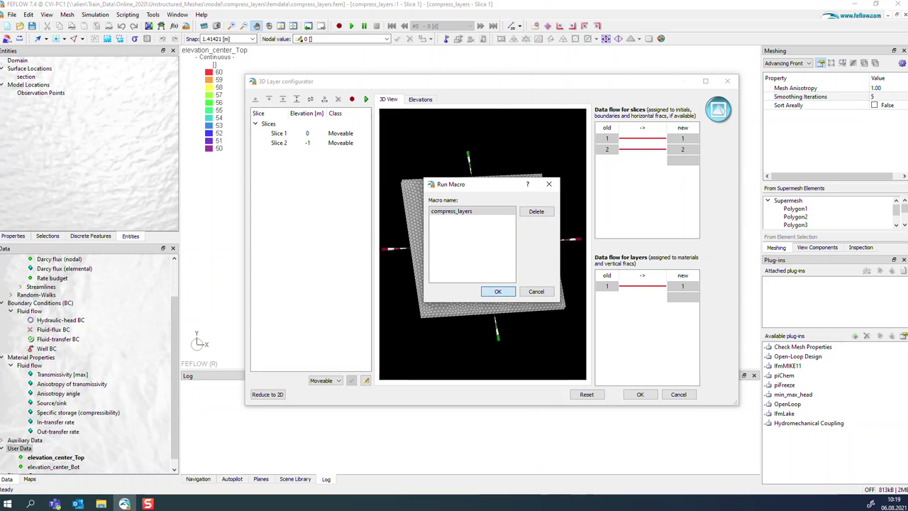
key("Return")
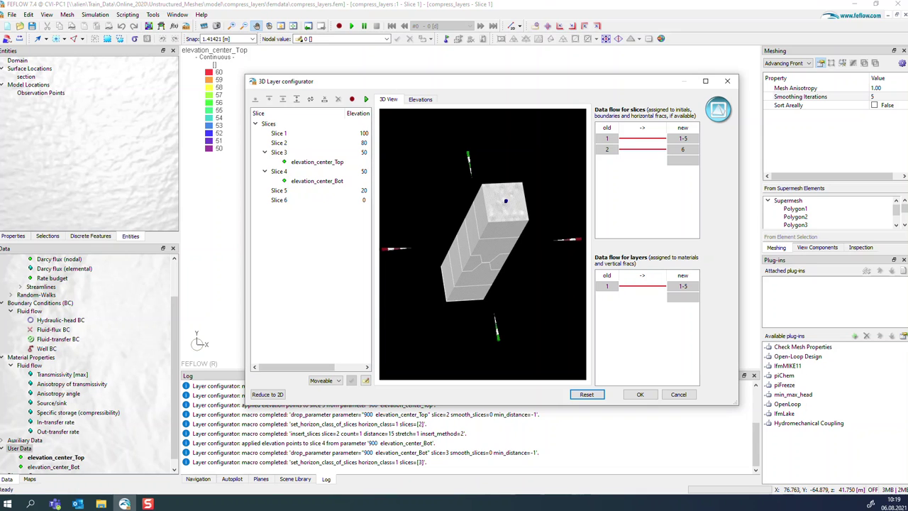
left_click_drag(482, 245, 479, 284)
left_click_drag(457, 252, 463, 254)
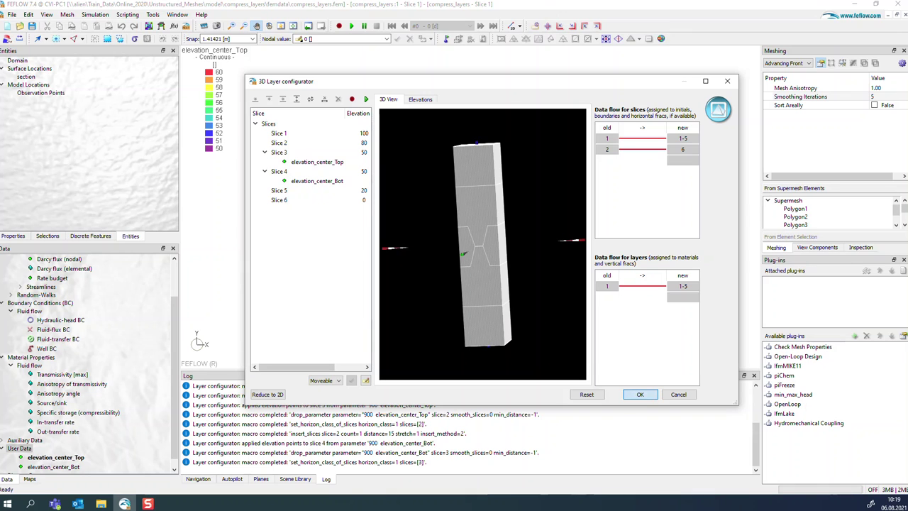
Step: Apply the layer configuration, resolving the pinched elements by enforcing a minimum slice distance of 0.05 m
left_click(629, 394)
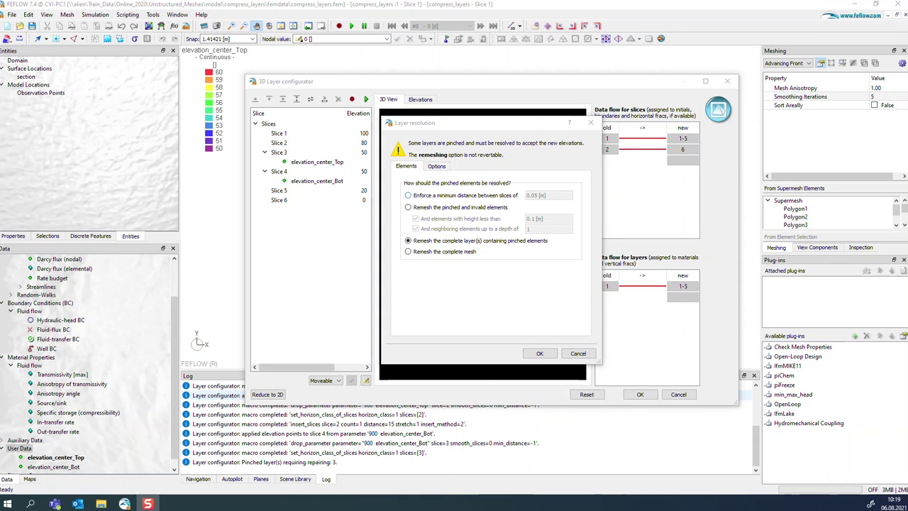
left_click(408, 195)
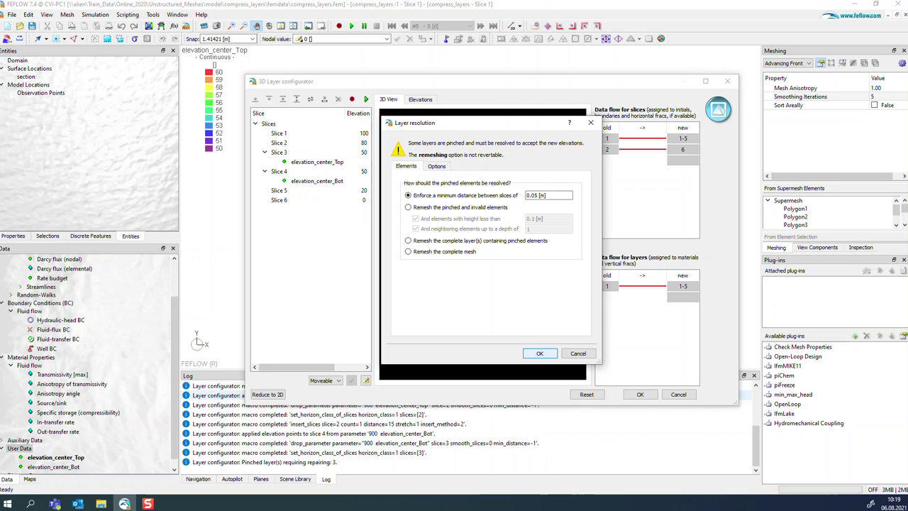
key("Return")
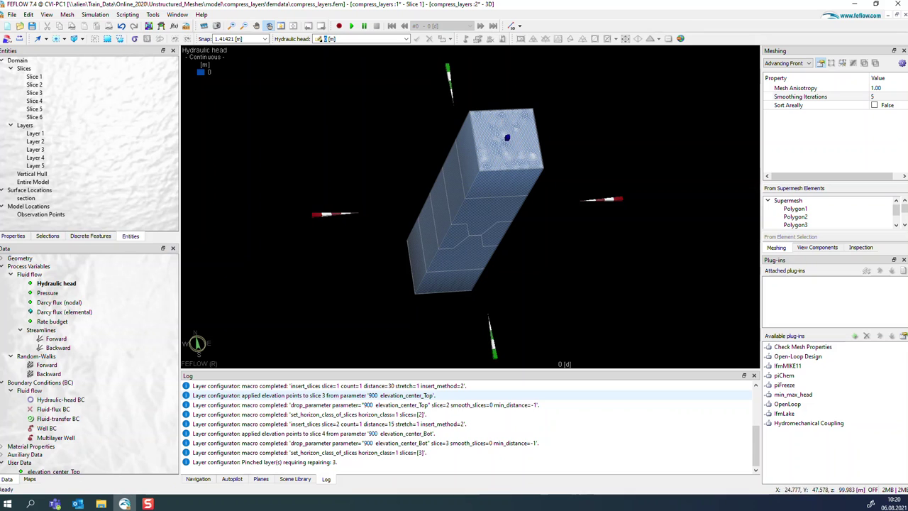
Step: Open a cross-section view along the section line and examine the center layer where its slices converge
left_click_drag(497, 199, 458, 206)
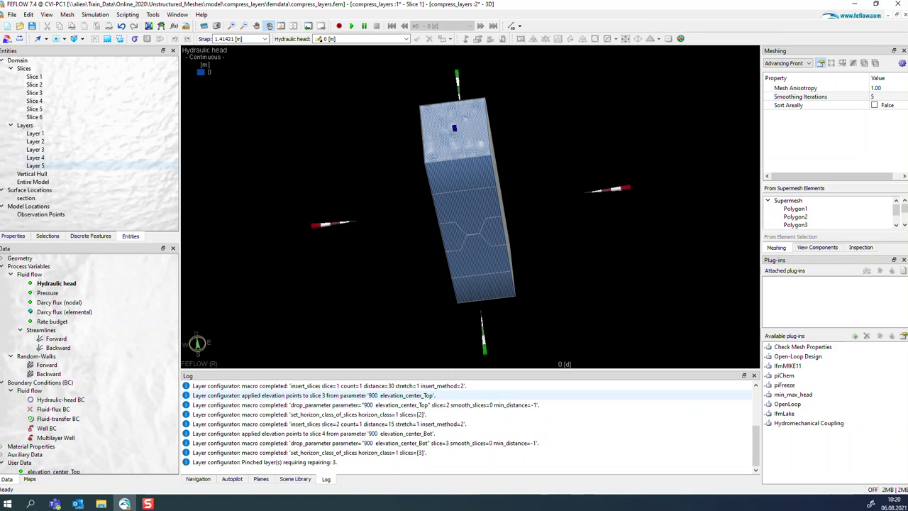
right_click(55, 199)
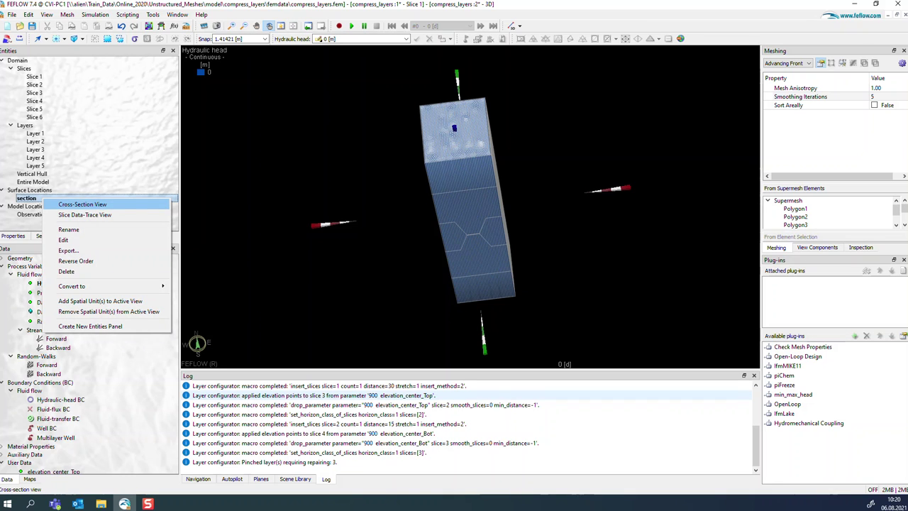
left_click(82, 204)
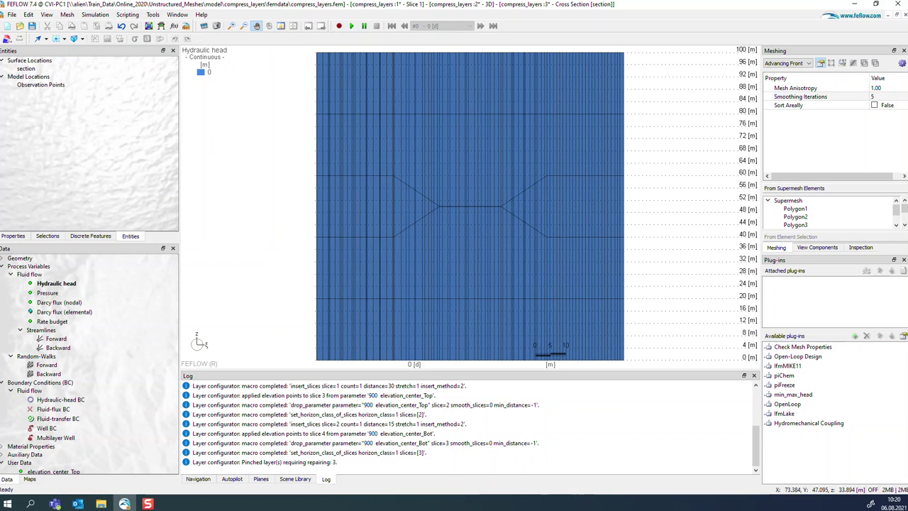
right_click_drag(468, 211, 394, 212)
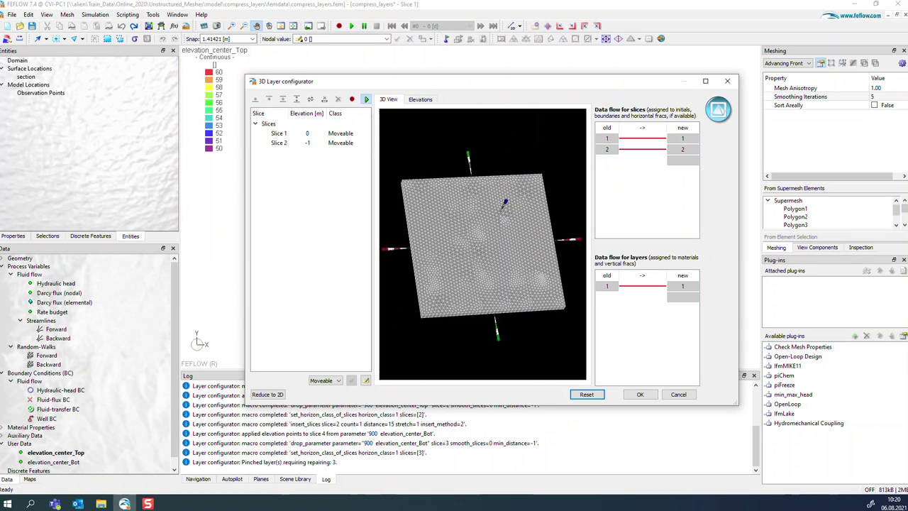
Step: Rerun the compress_layers macro and remesh only the pinched and invalid elements, with the element-height and neighboring-element options disabled
left_click(366, 98)
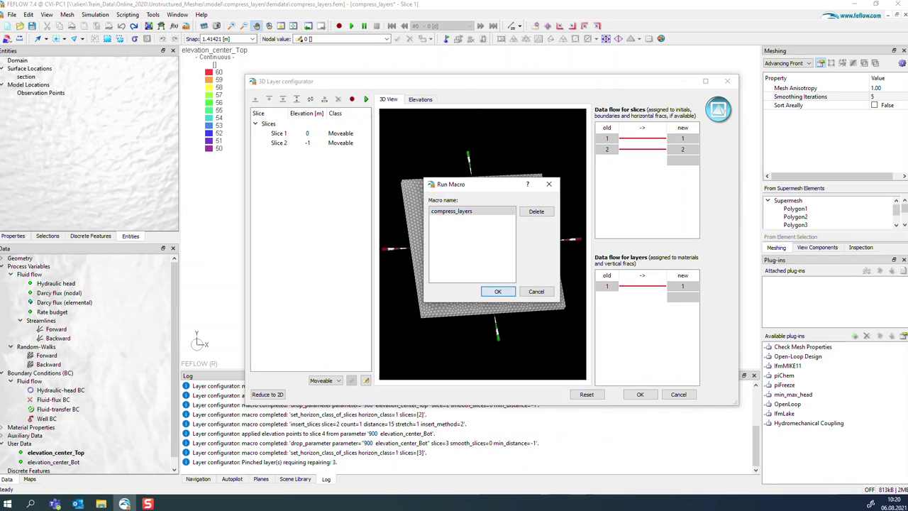
key("Escape")
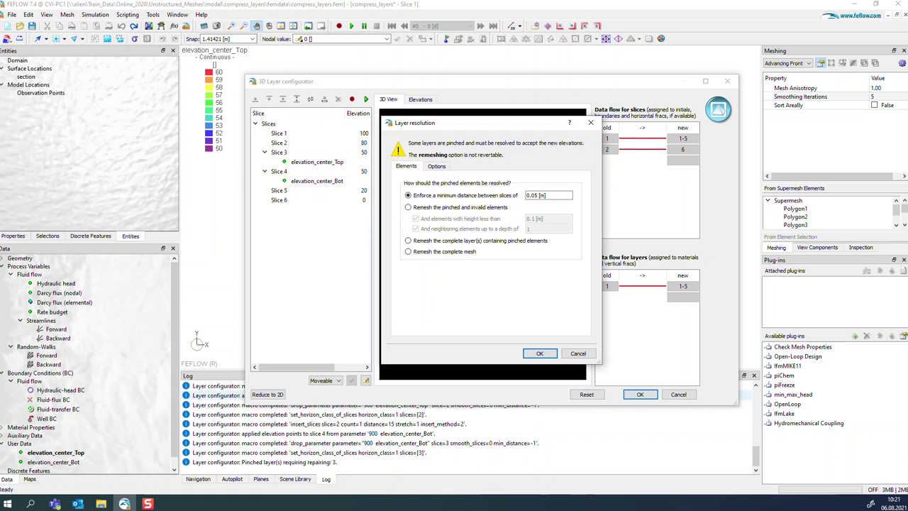
left_click(408, 206)
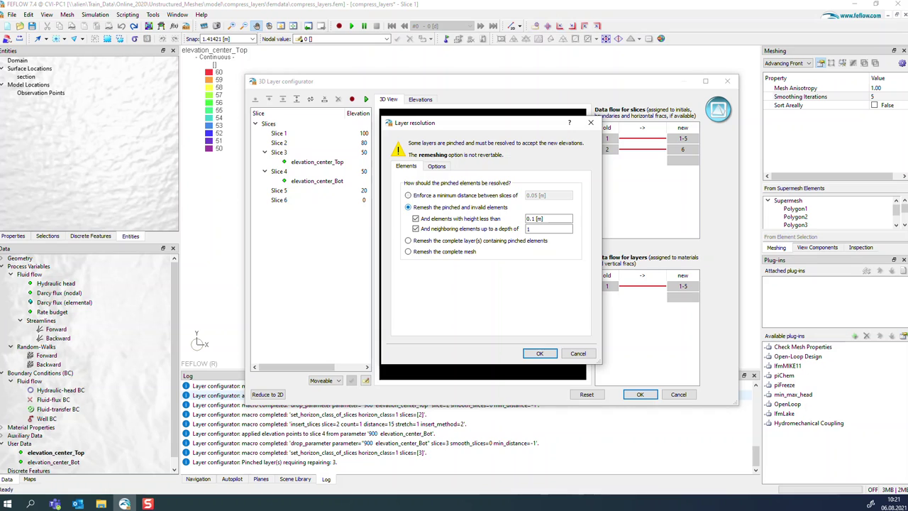
left_click(416, 218)
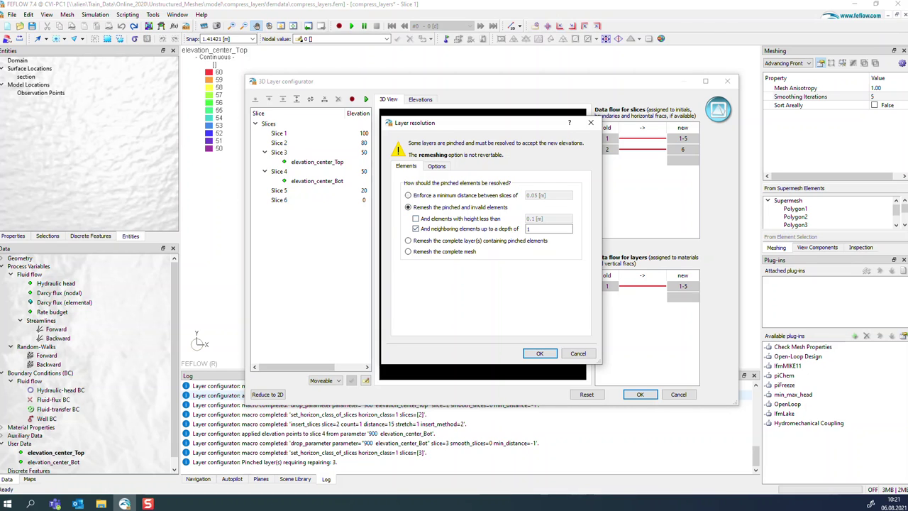
left_click(415, 228)
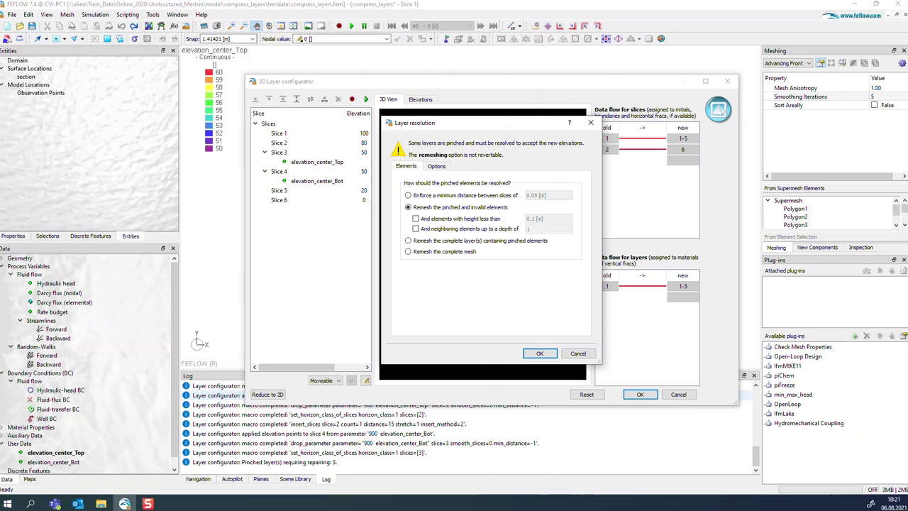
left_click(539, 353)
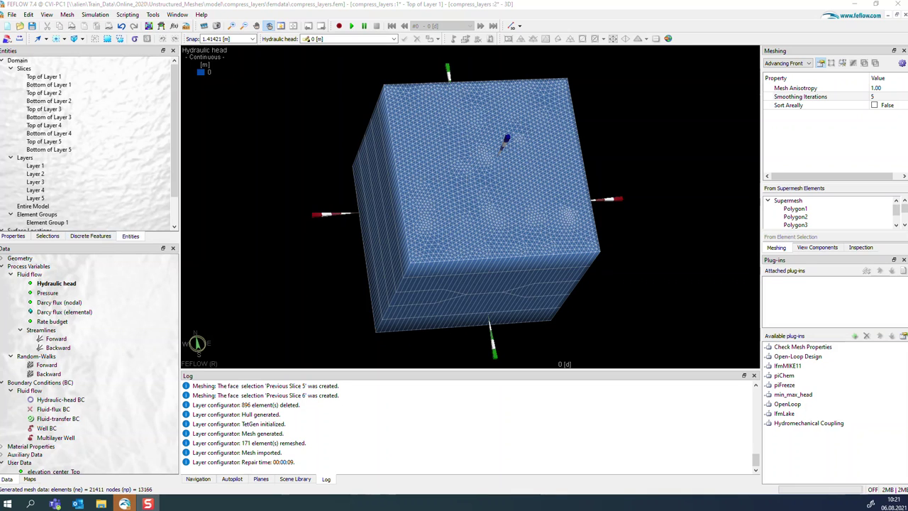
Step: Open the section line's cross-section view and examine the locally remeshed elements at the pinch-out tips
scroll(92, 182, "down", 2)
right_click(36, 207)
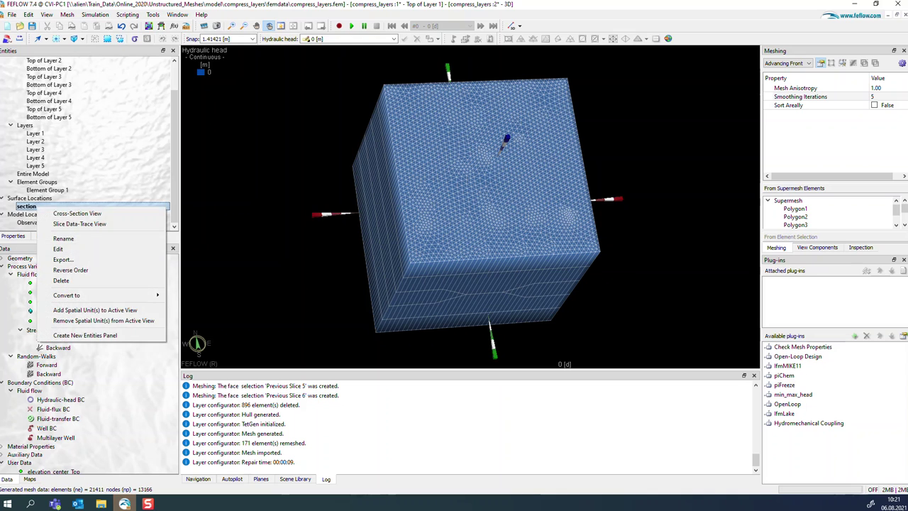
left_click(76, 213)
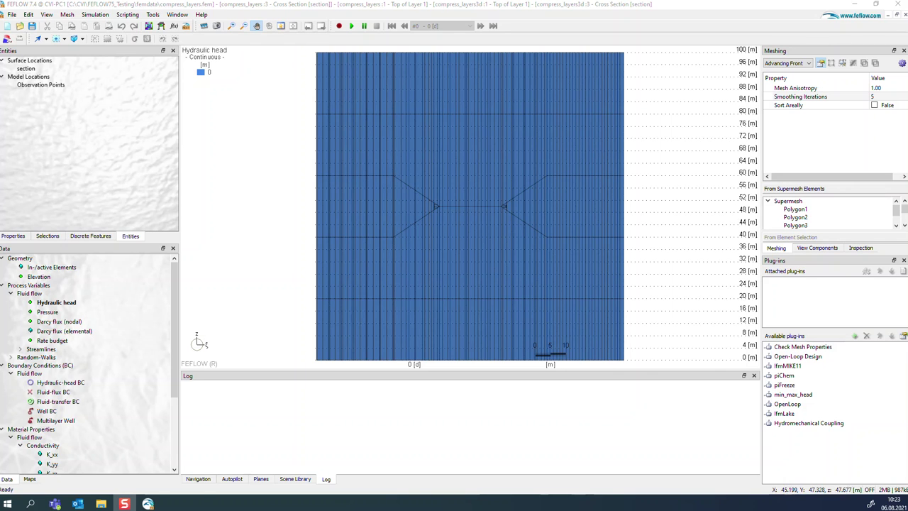
right_click_drag(434, 207, 434, 185)
key("Escape")
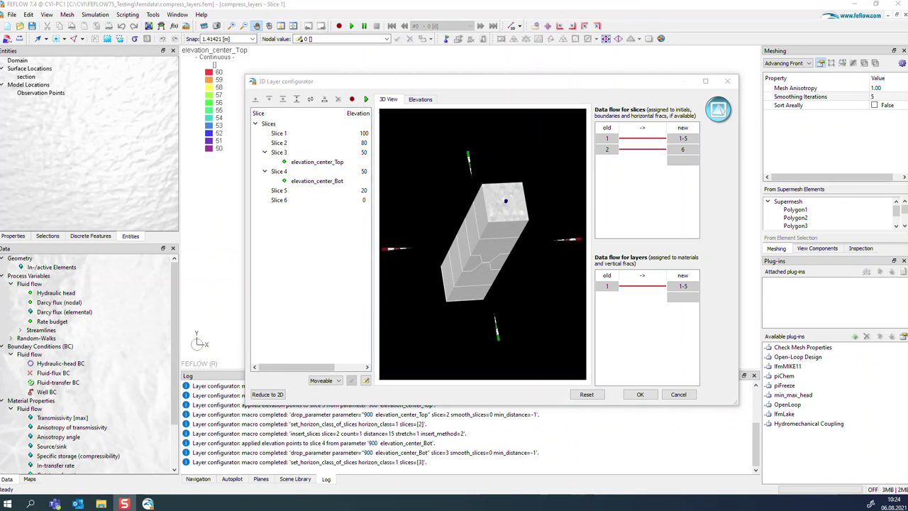
Step: Apply the layer configuration, resolving the pinch-outs by remeshing the complete layers containing pinched elements
key("Return")
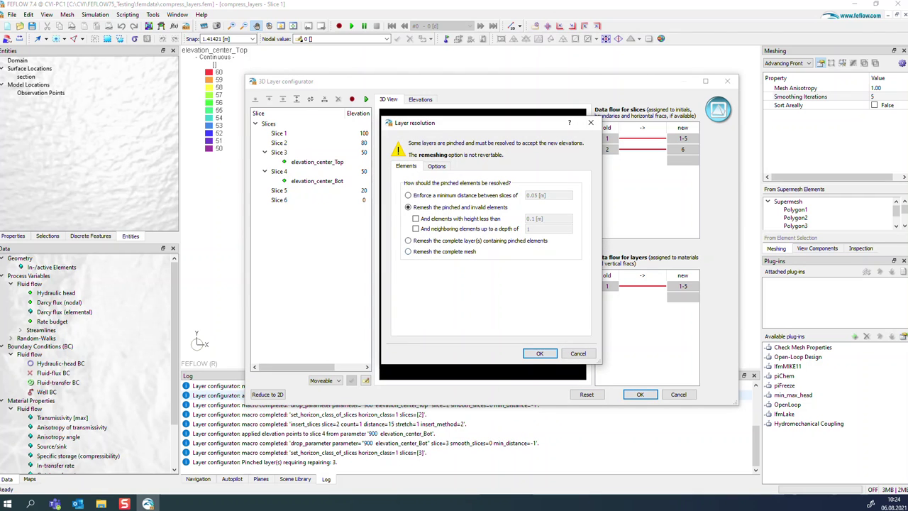
left_click(408, 240)
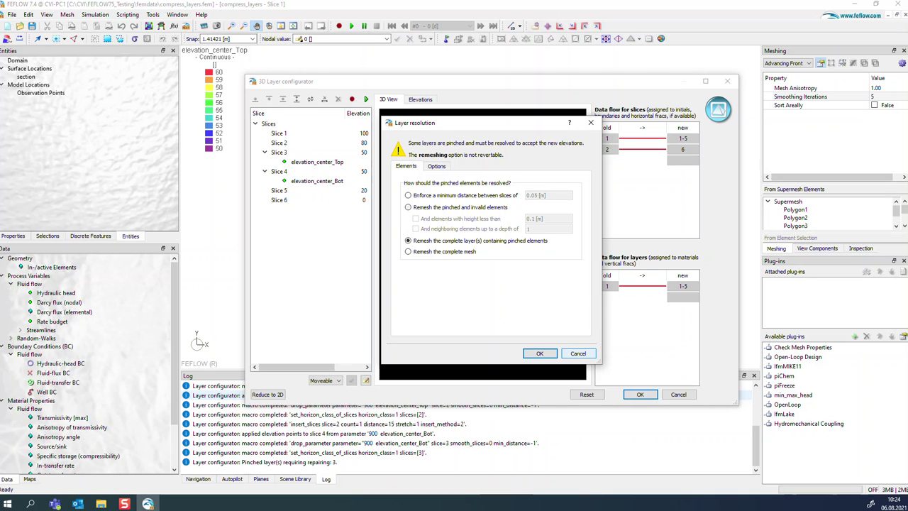
key("Return")
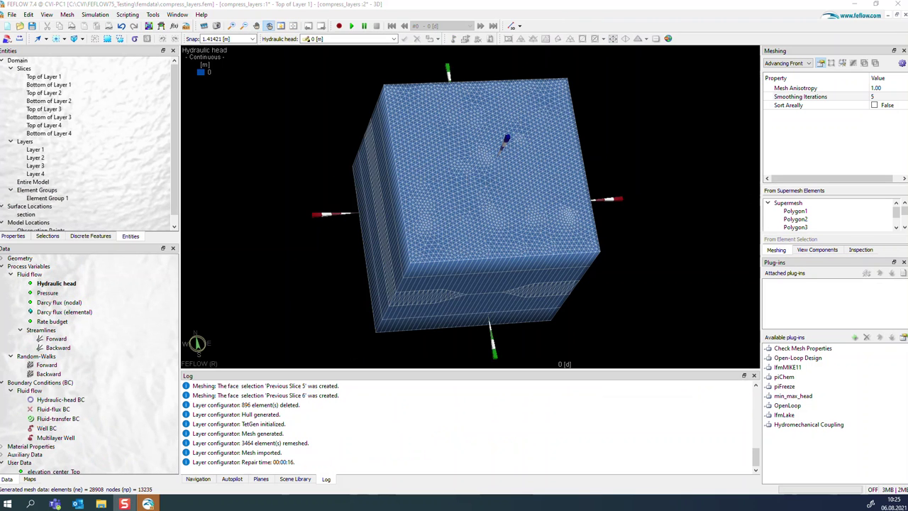
Step: Inspect the remeshed center layer in 3D and open a cross-section view along the section line
left_click_drag(468, 242, 473, 188)
left_click_drag(477, 261, 491, 280)
right_click(48, 215)
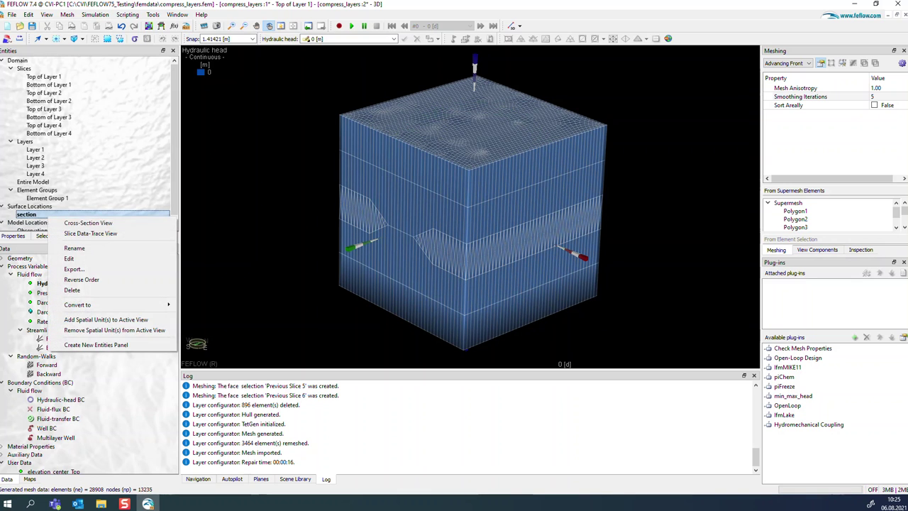
left_click(88, 223)
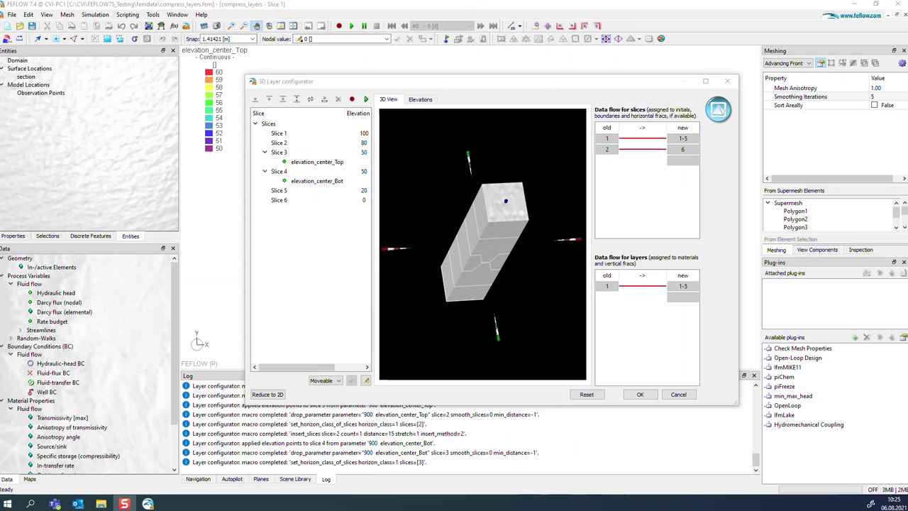
Step: Apply the compressed layer configuration with the option to remesh the complete mesh
left_click(362, 452)
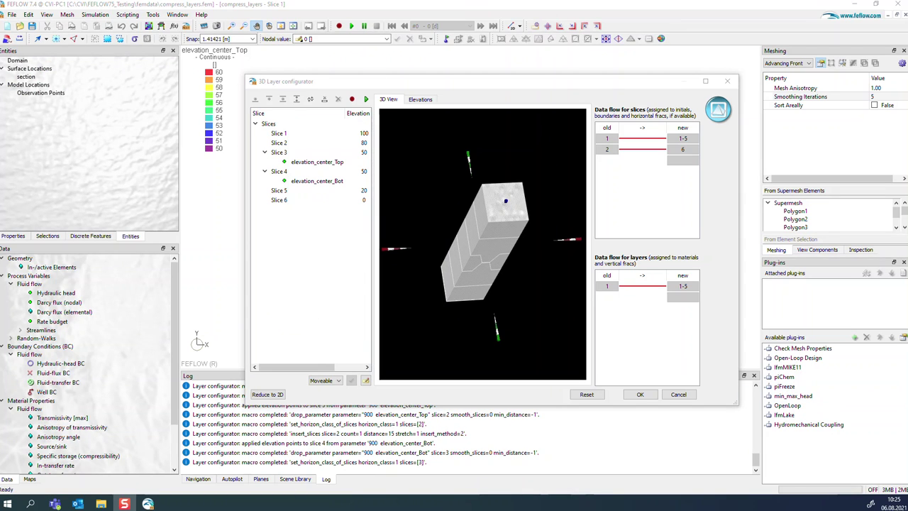
left_click(640, 394)
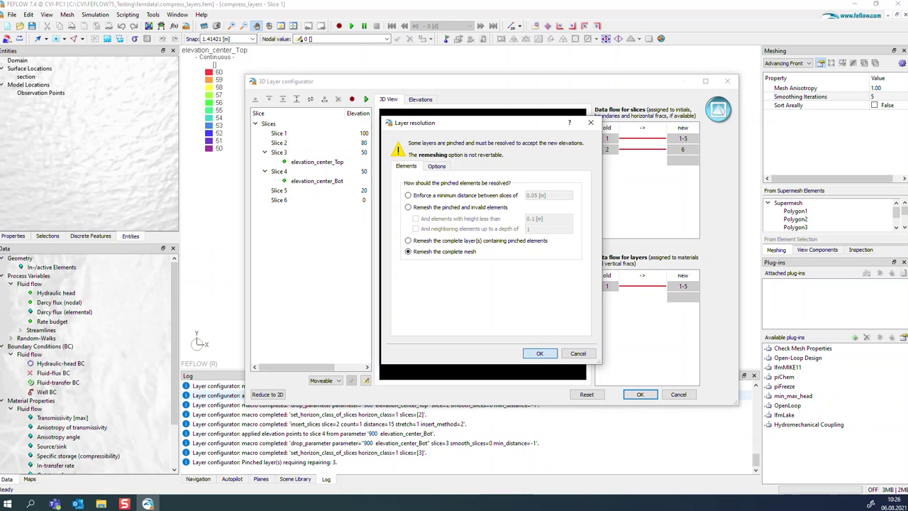
key("Return")
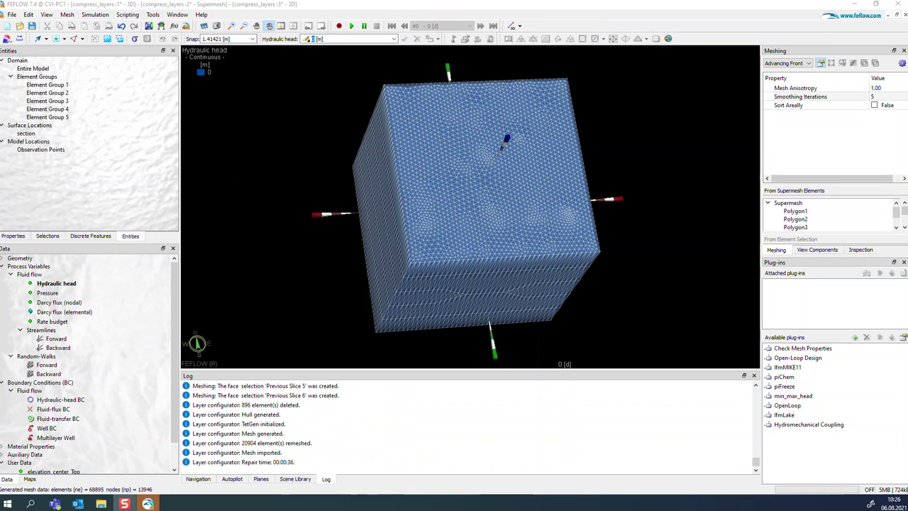
Step: Examine the fully remeshed model in 3D and in a cross-section view along the section line
left_click_drag(497, 177, 458, 207)
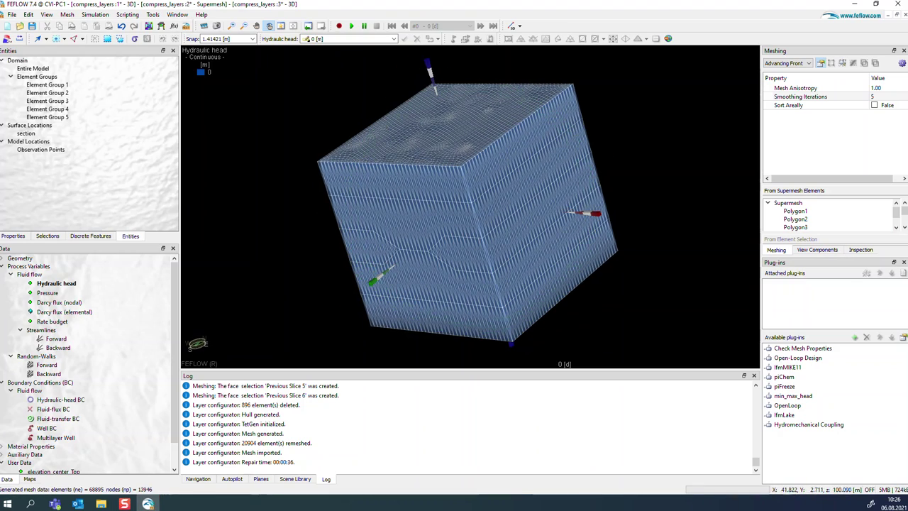
right_click(25, 133)
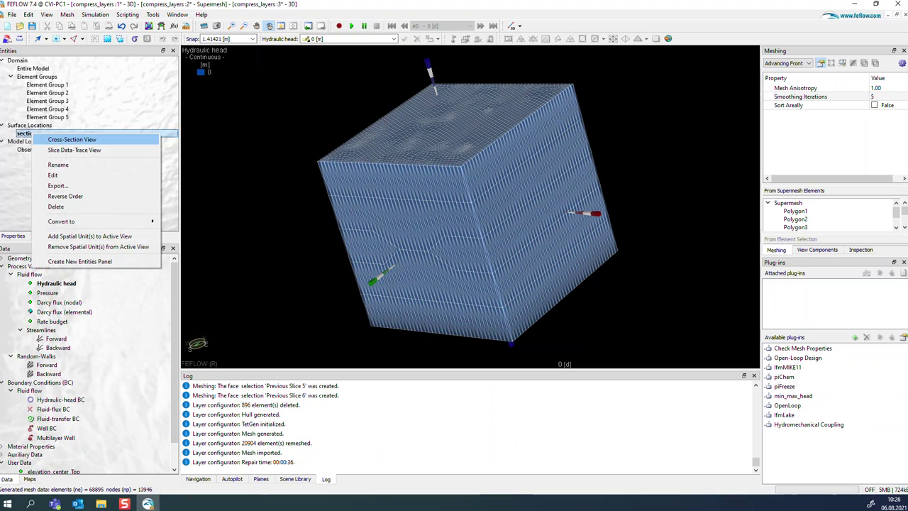
left_click(71, 139)
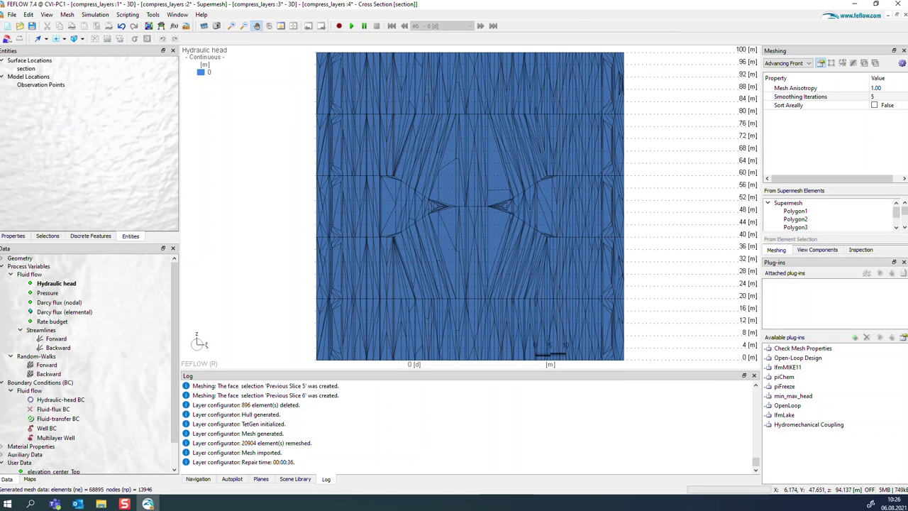